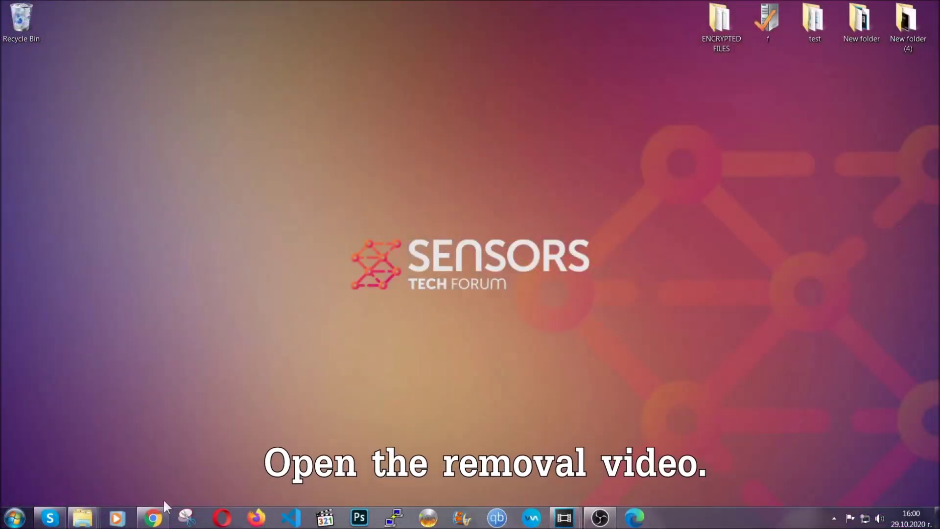
# Bring up the YouTube removal video and follow the Full Removal Guide link in its description.
pyautogui.click(155, 517)
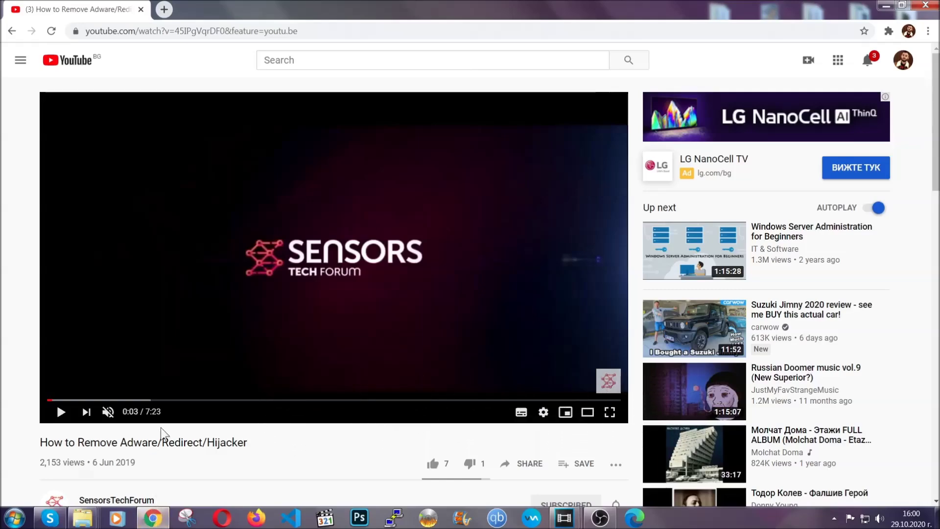
pyautogui.scroll(-5, 188, 348)
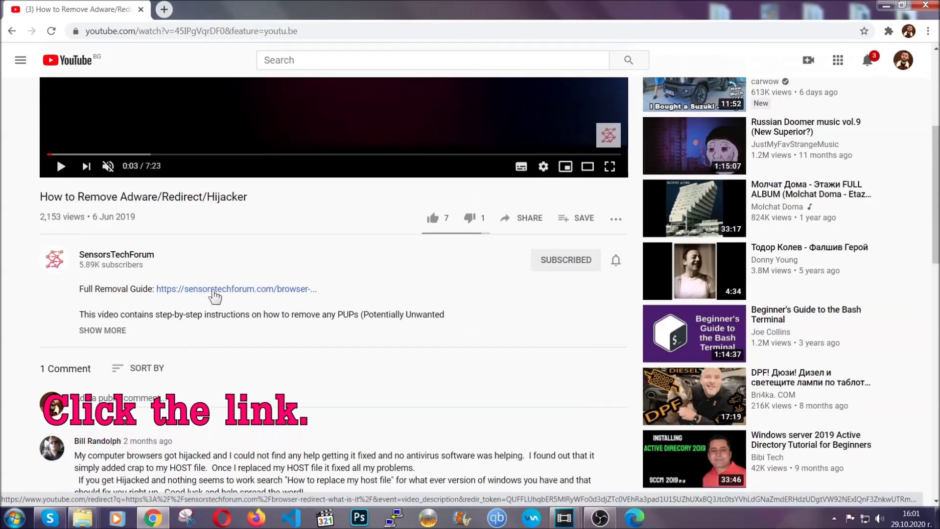
pyautogui.click(214, 290)
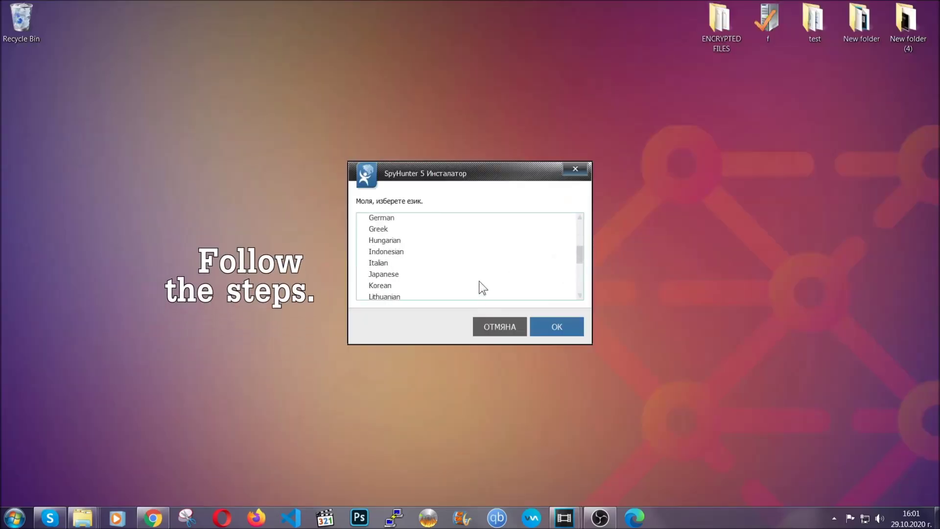
# Install SpyHunter 5 in English, accepting the EULA, and finish setup.
pyautogui.scroll(-2, 460, 285)
pyautogui.scroll(4, 478, 289)
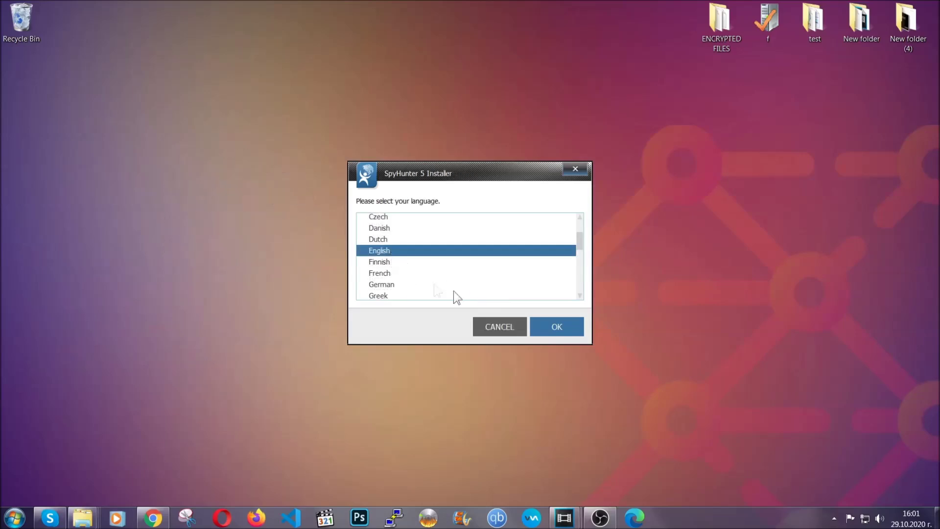
pyautogui.click(550, 326)
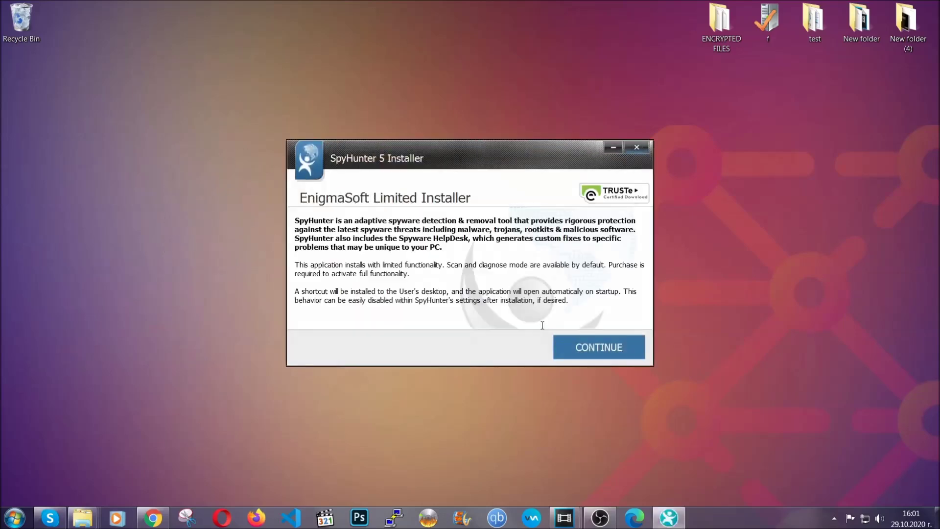
pyautogui.click(564, 345)
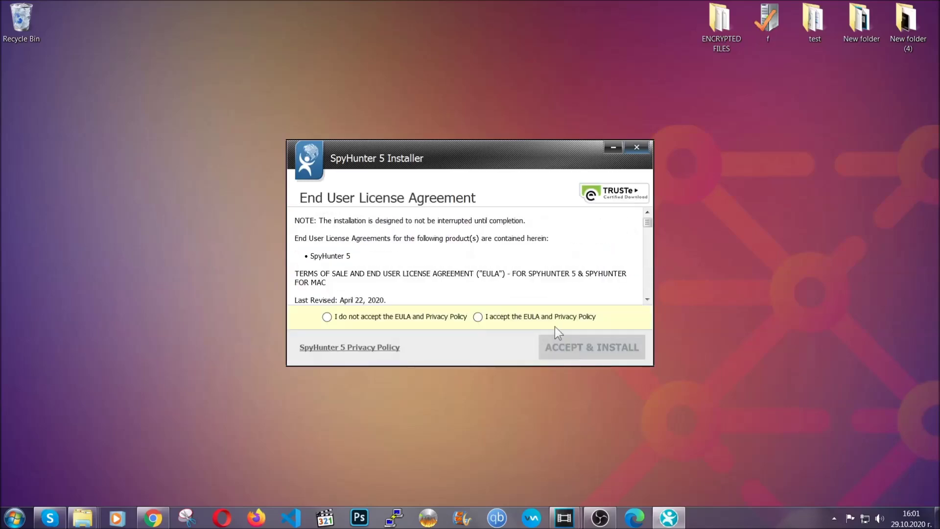
pyautogui.click(478, 316)
pyautogui.click(567, 345)
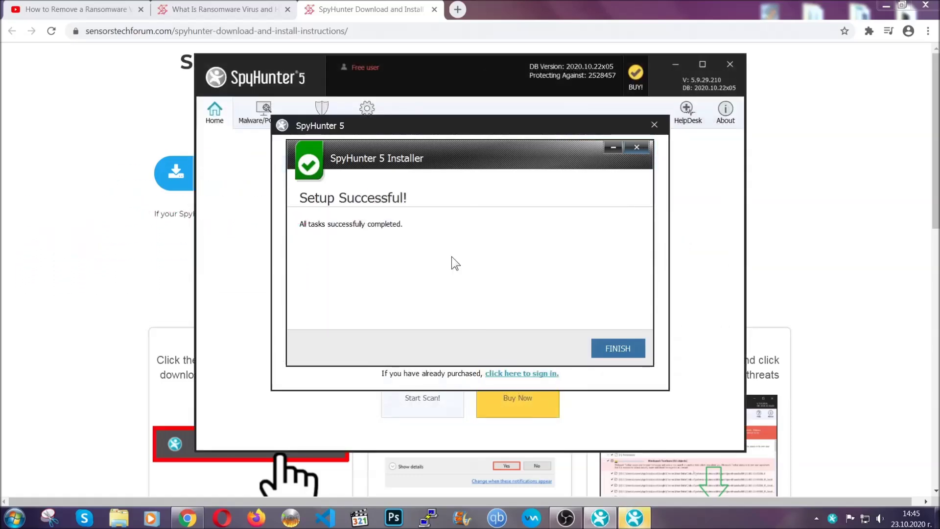
pyautogui.click(601, 348)
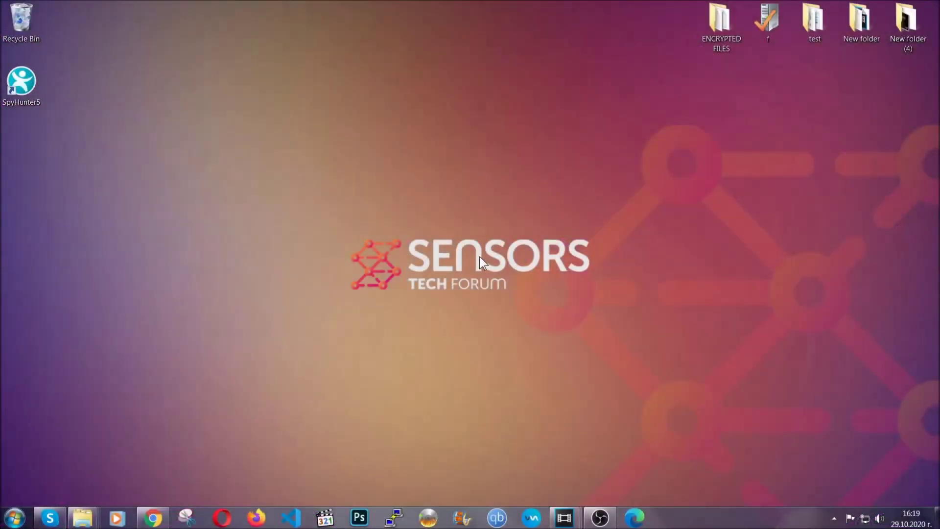
# Run APPWIZ.CPL and uninstall SUSPICIOUS PROGRAM, confirming and dismissing the success message.
pyautogui.press('super+r')
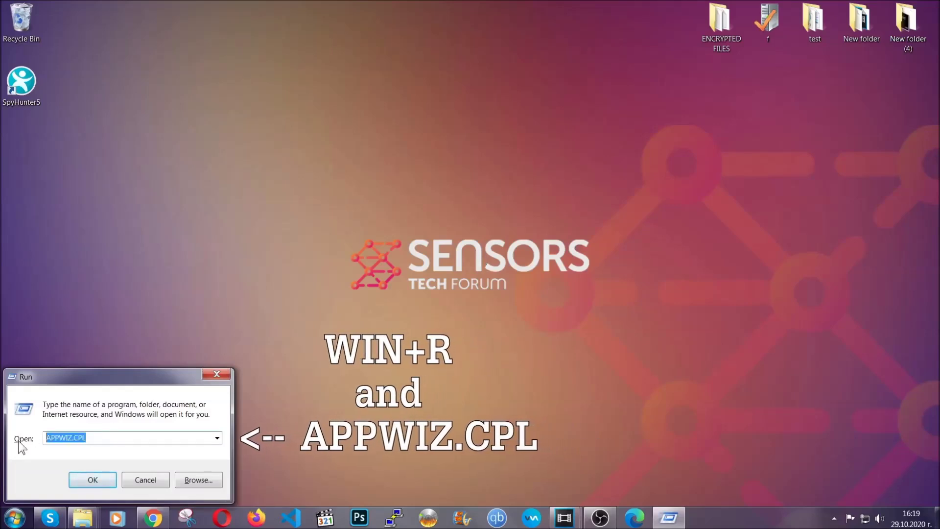
pyautogui.click(92, 477)
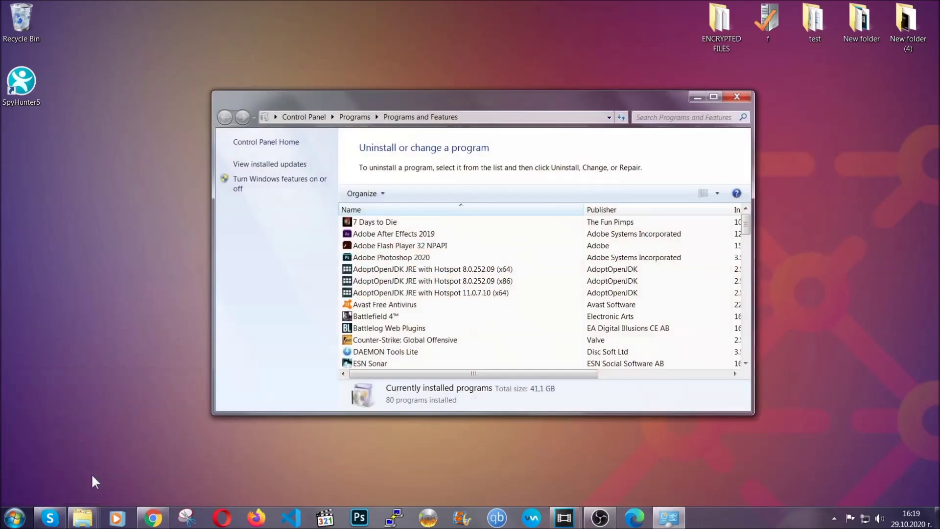
pyautogui.scroll(-20, 494, 264)
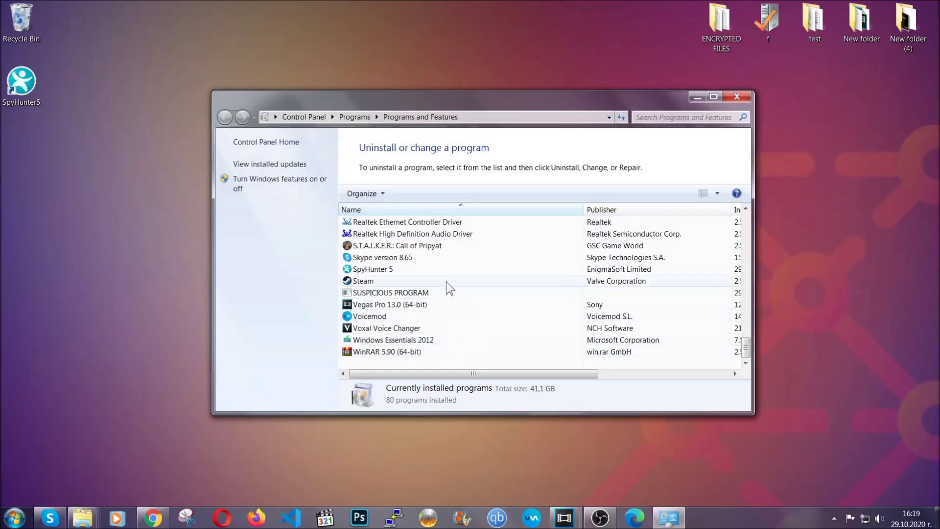
pyautogui.click(395, 292)
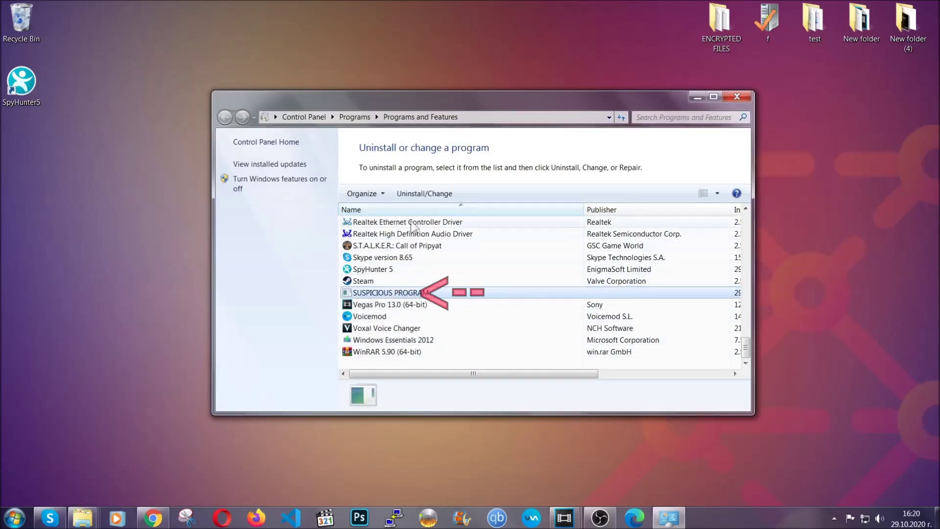
pyautogui.click(416, 192)
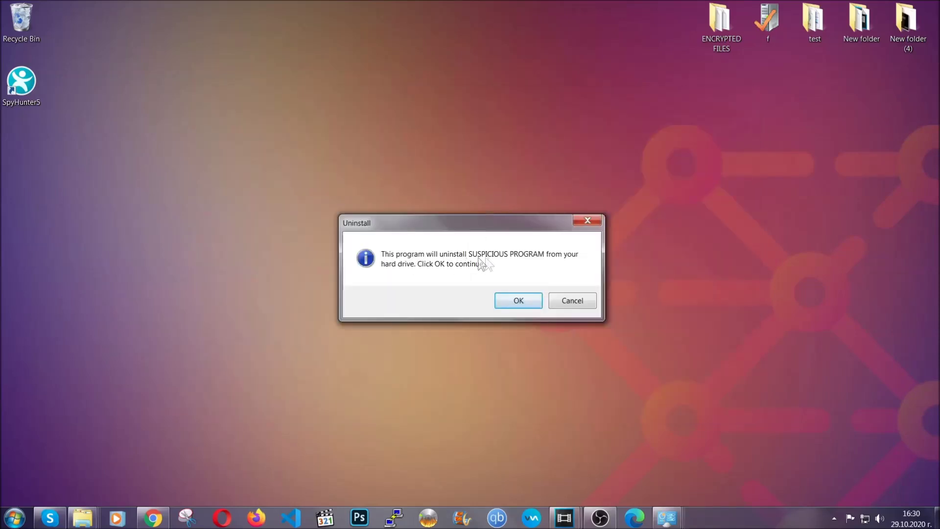
pyautogui.click(512, 301)
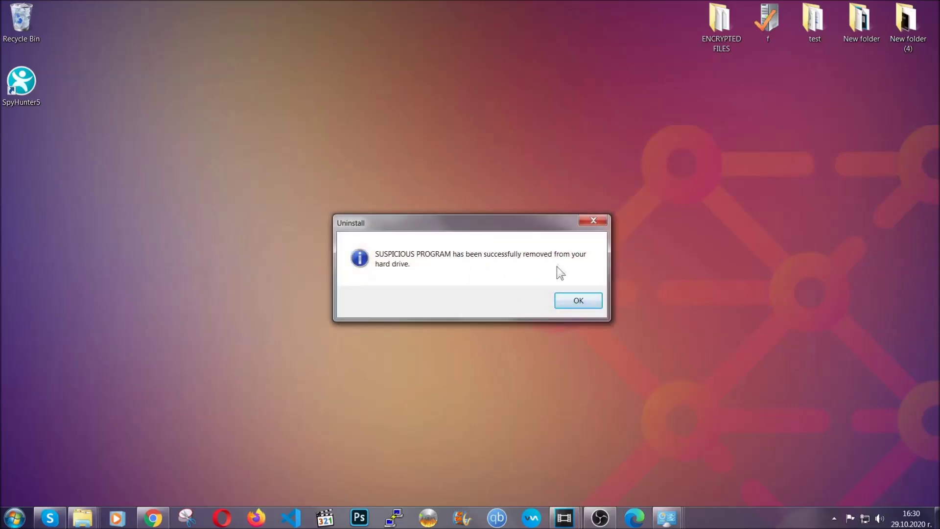
pyautogui.click(564, 298)
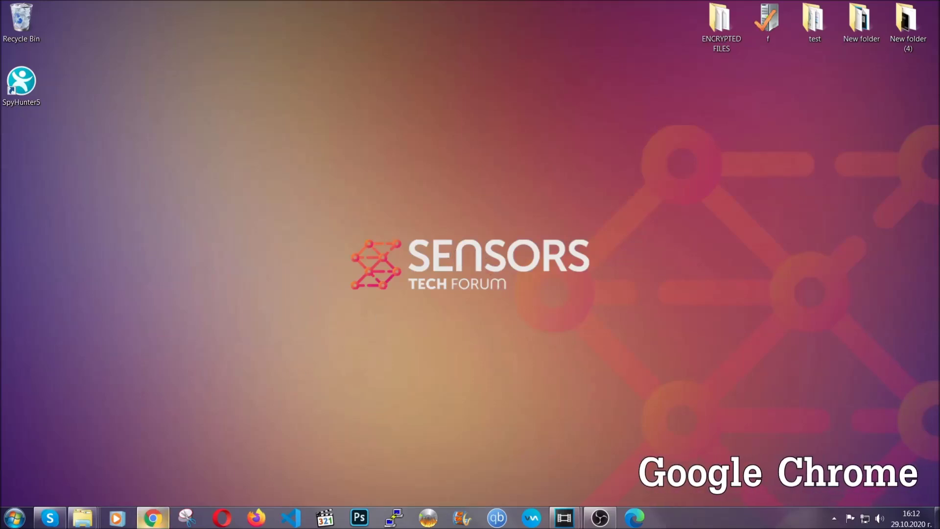
# Clear Chrome's browsing data for All time via chrome://settings/clearBrowserData, keeping passwords.
pyautogui.click(155, 518)
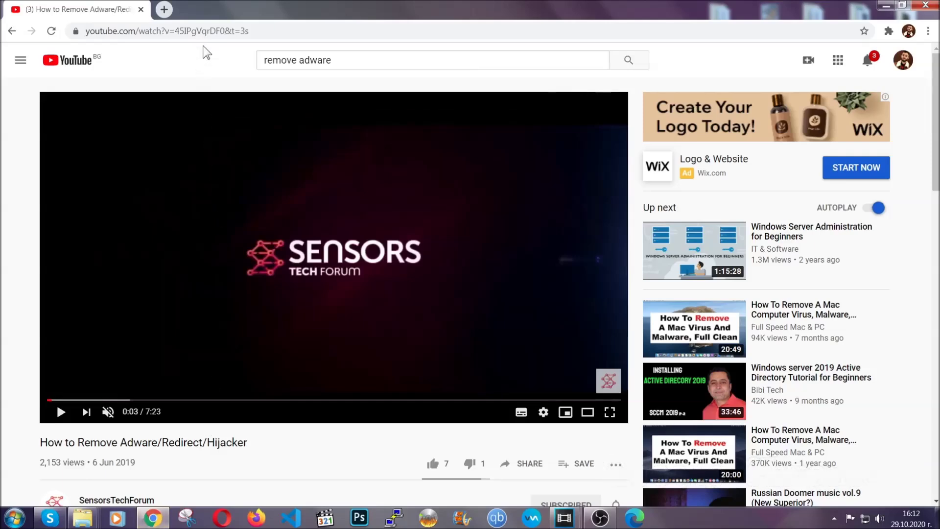
pyautogui.click(204, 32)
pyautogui.write('chro')
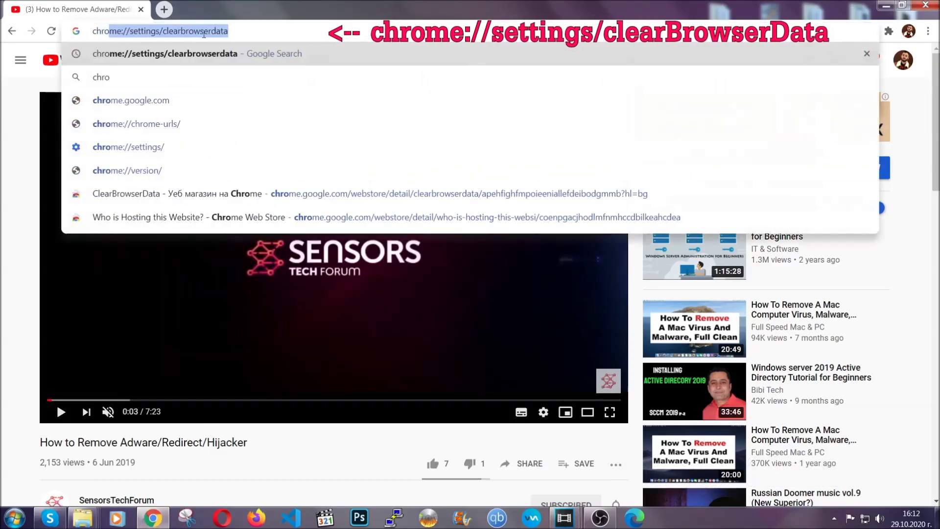
pyautogui.write('me:/')
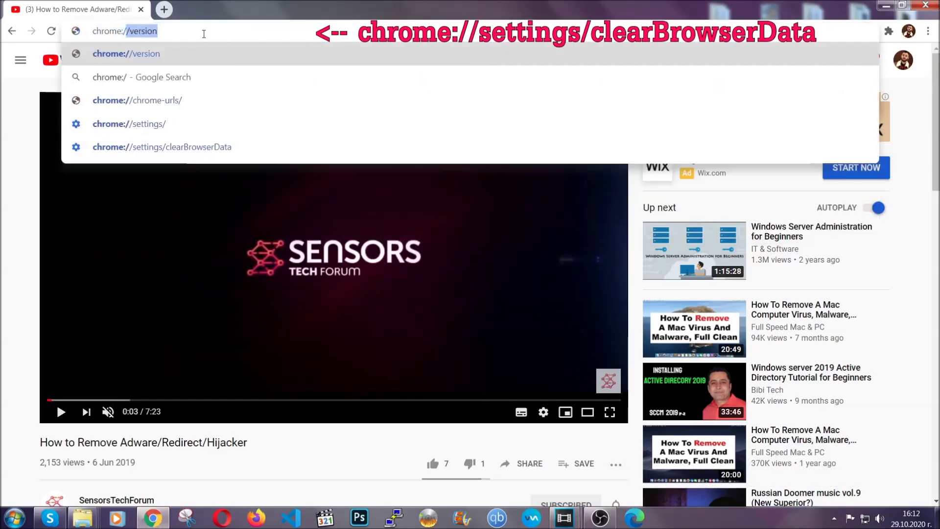
pyautogui.write('/setting')
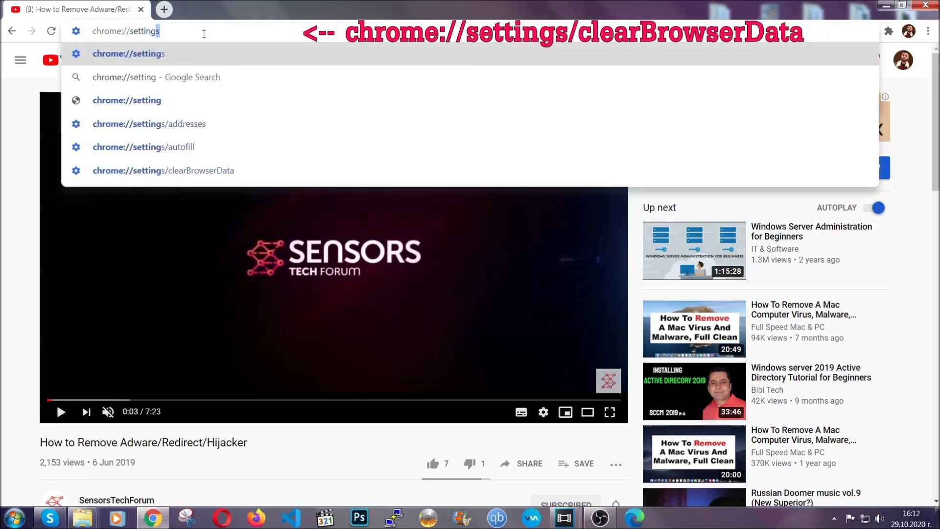
pyautogui.write('s/ce')
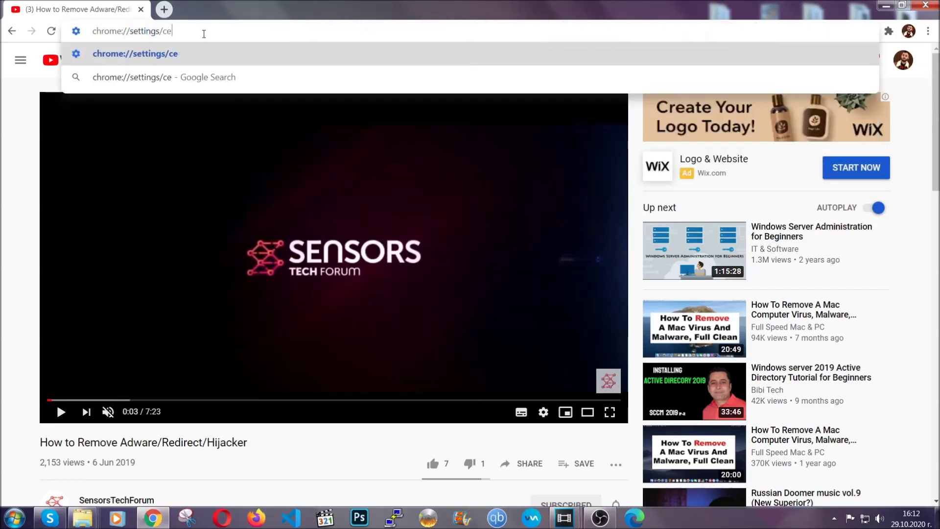
pyautogui.press('BackSpace')
pyautogui.write('lear')
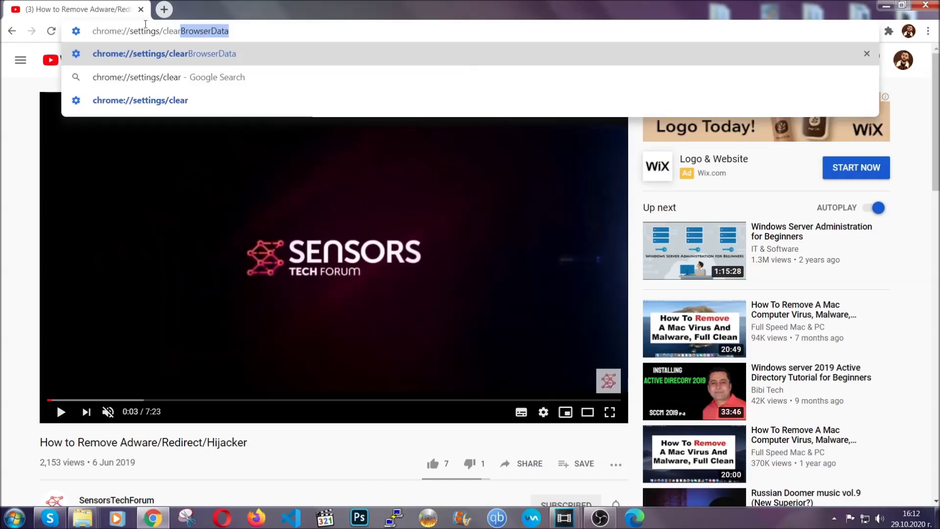
pyautogui.click(137, 52)
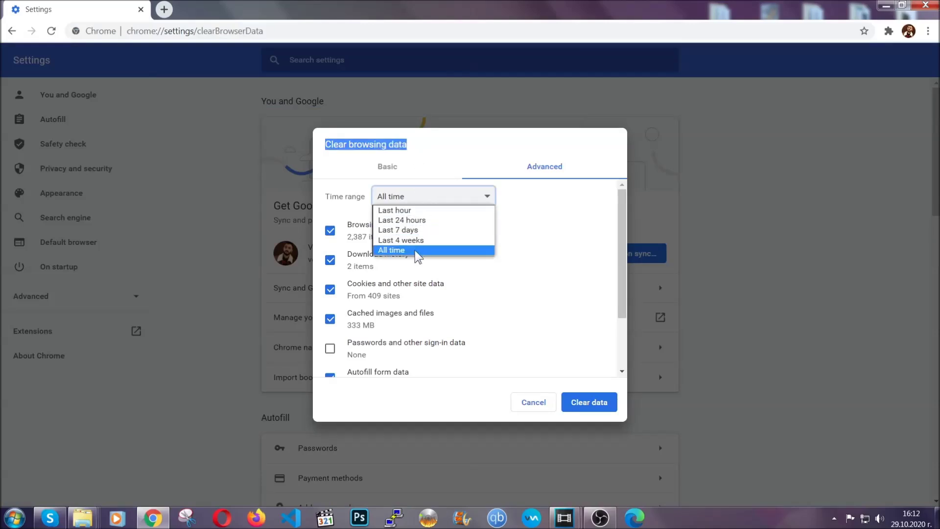
pyautogui.click(415, 250)
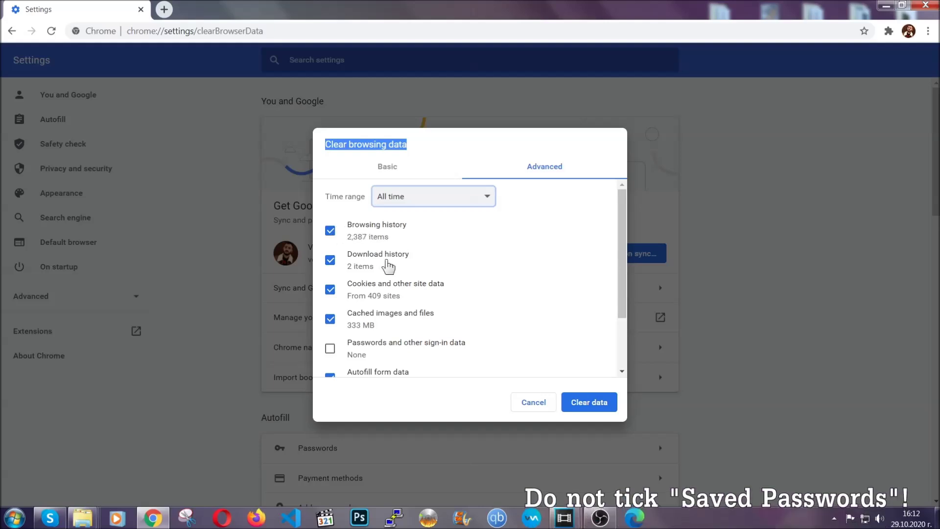
pyautogui.scroll(-2, 379, 321)
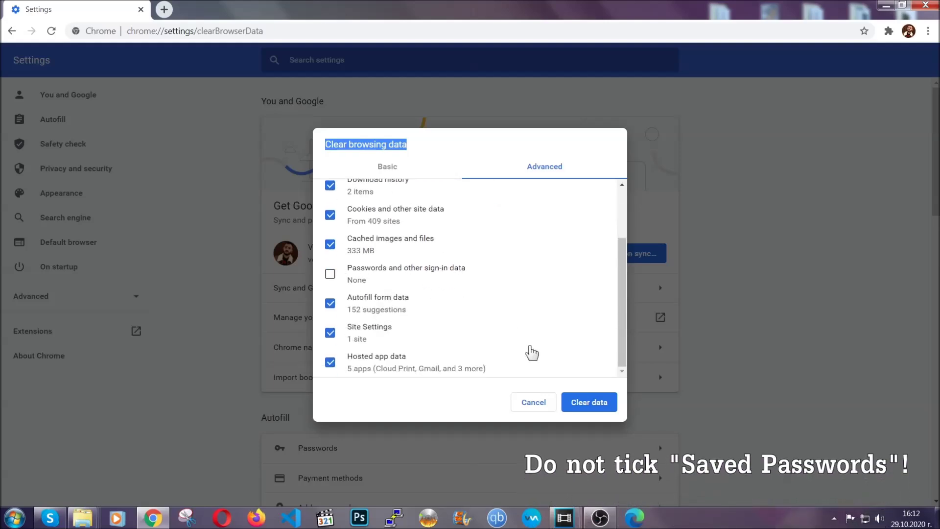
pyautogui.click(576, 402)
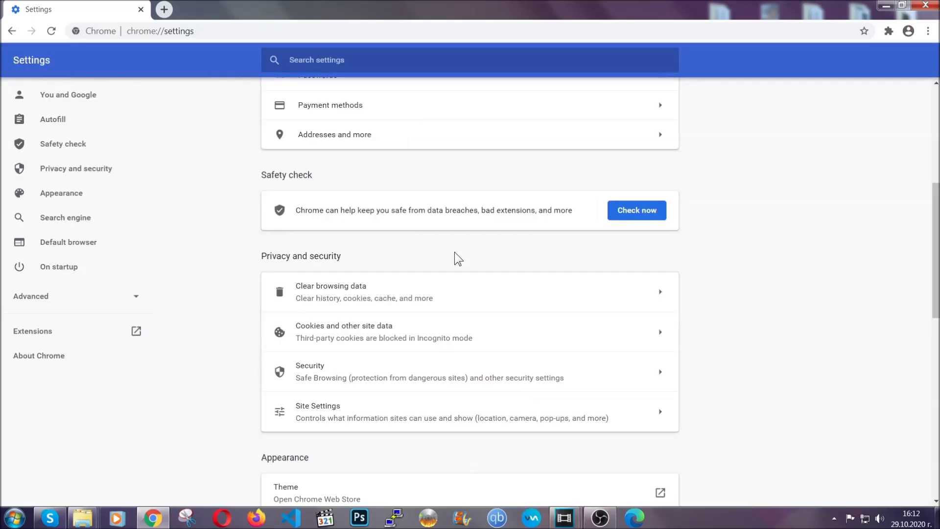
# Remove the Bulk Media Downloader extension from Chrome's Extensions page and minimise the browser.
pyautogui.click(927, 33)
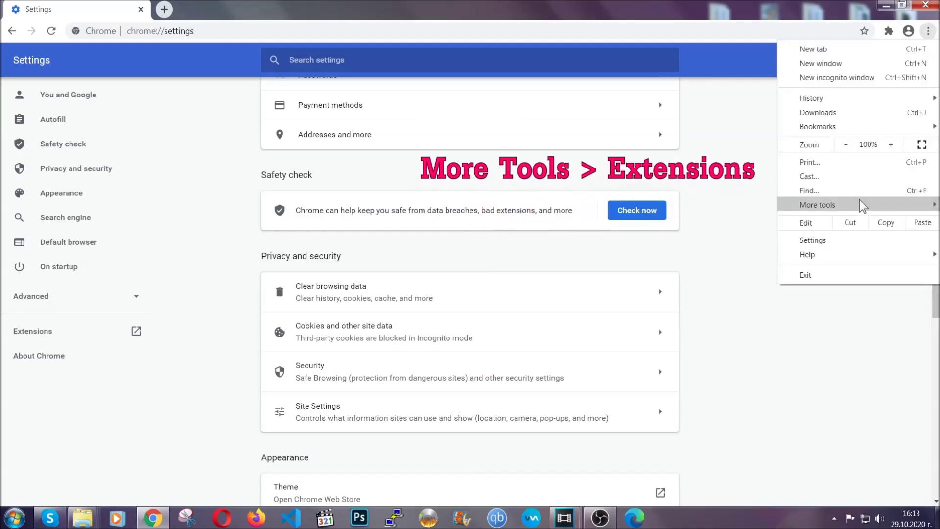
pyautogui.moveTo(859, 204)
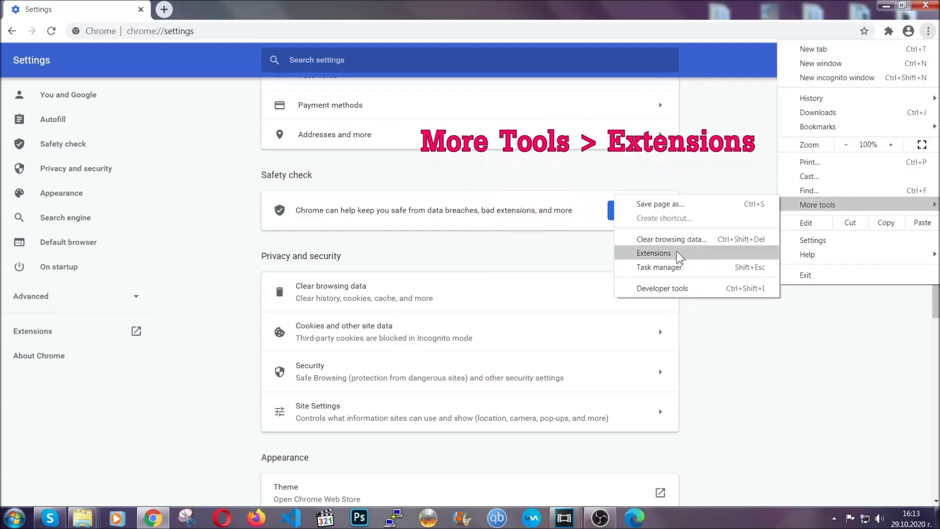
pyautogui.click(654, 253)
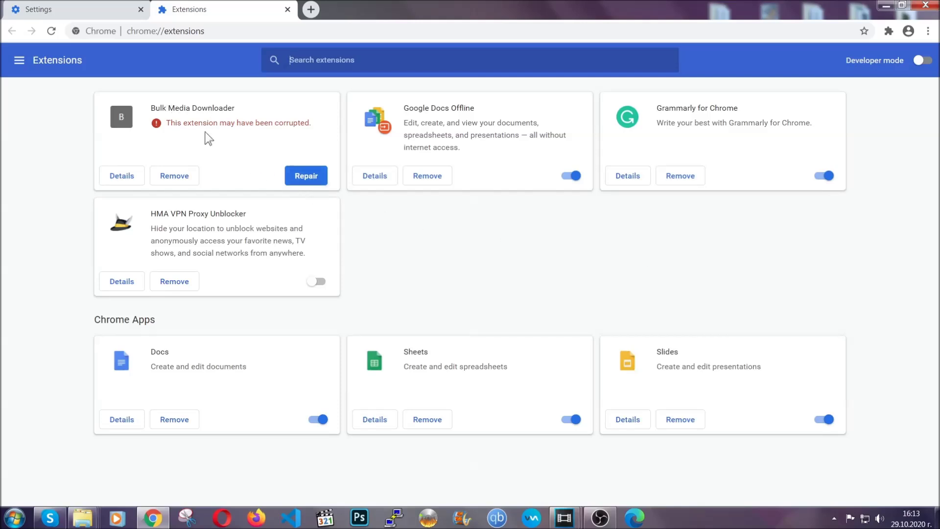
pyautogui.click(182, 176)
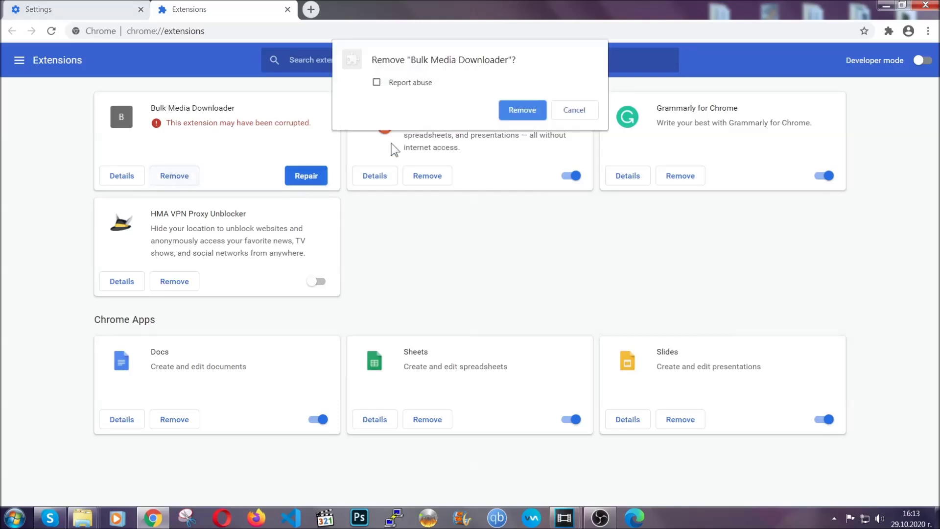
pyautogui.click(521, 109)
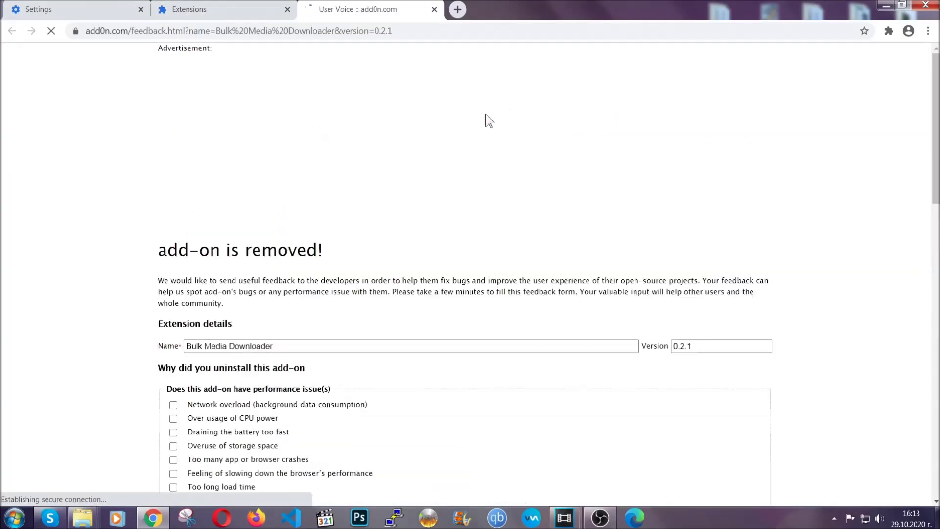
pyautogui.click(239, 10)
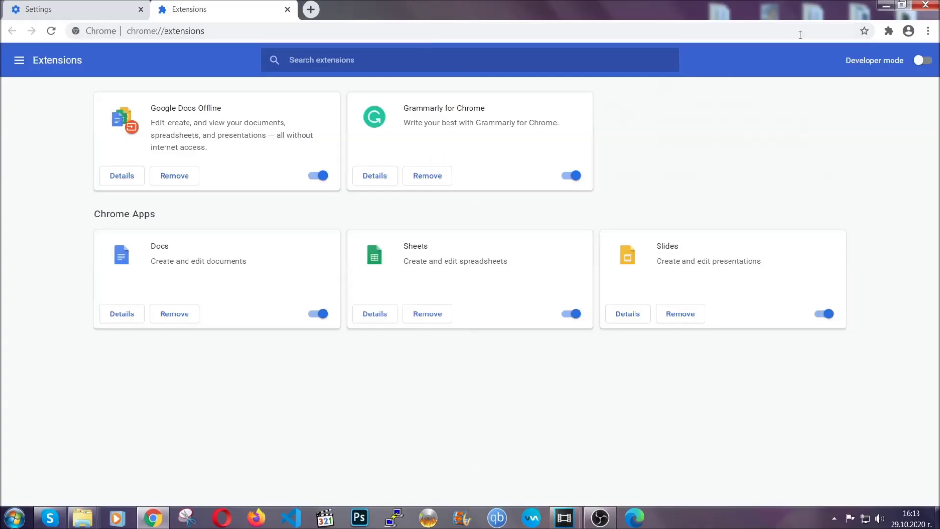
pyautogui.click(884, 7)
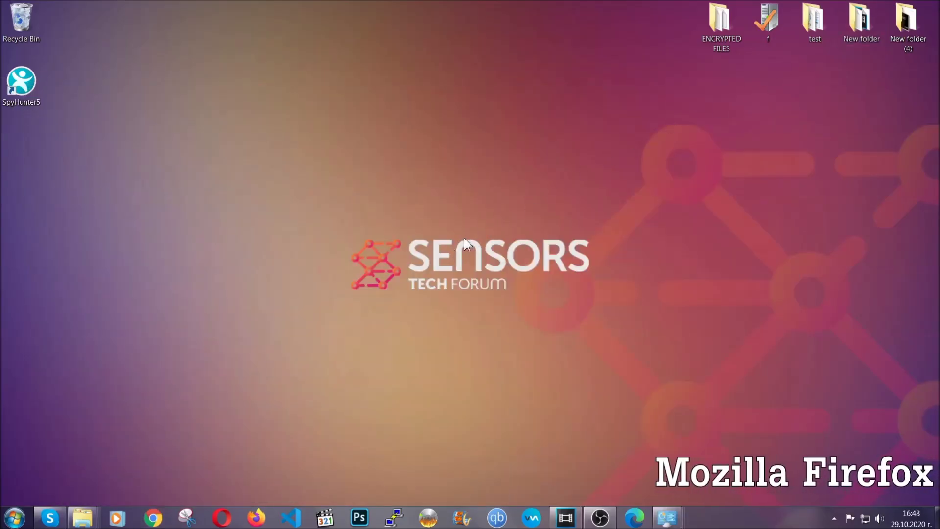
# Launch Firefox, load about:support, and bring up the Refresh Firefox confirmation.
pyautogui.click(255, 514)
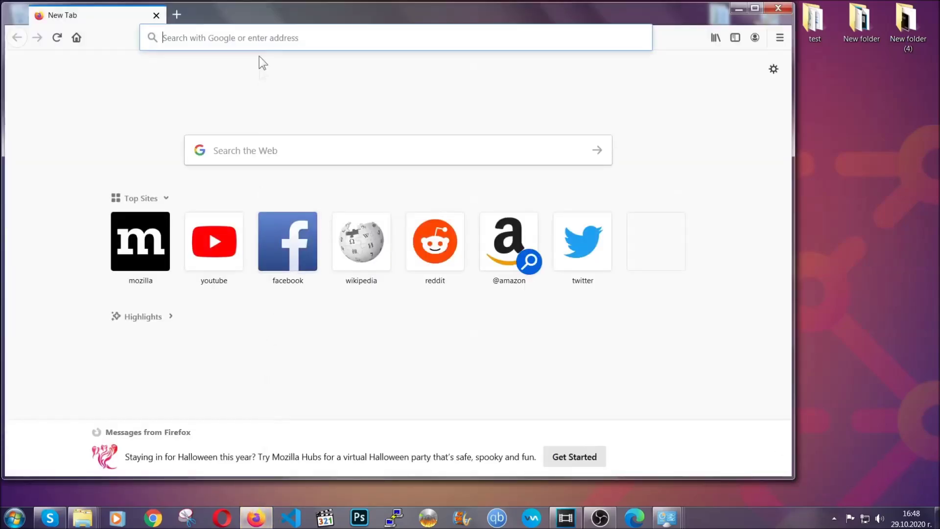
pyautogui.click(258, 38)
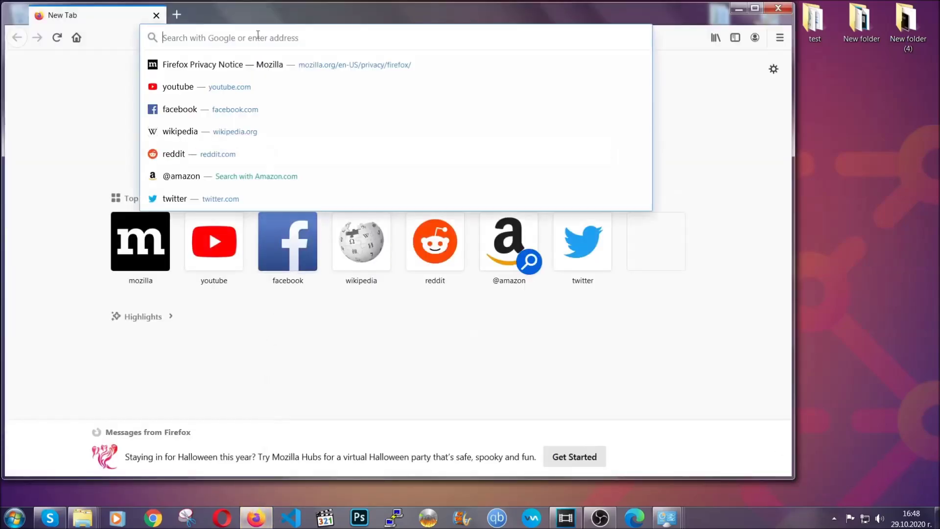
pyautogui.write('about:support')
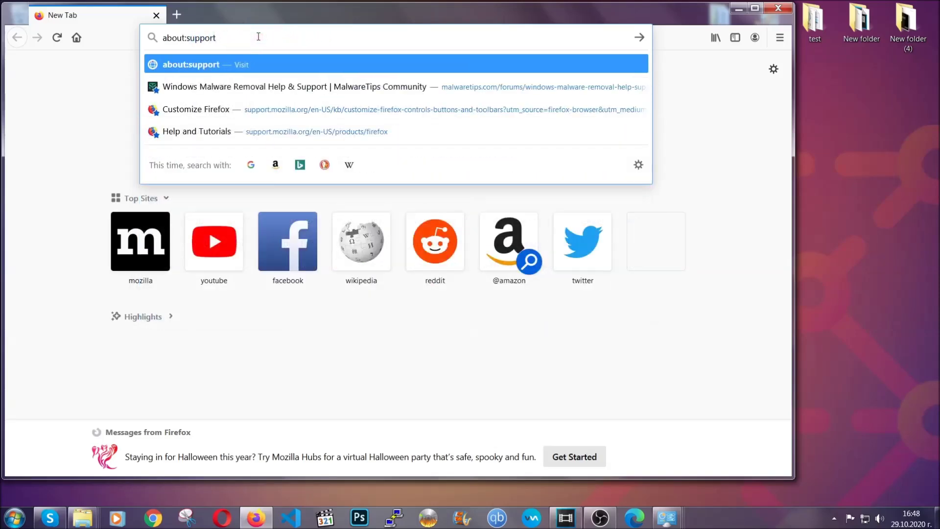
pyautogui.press('Return')
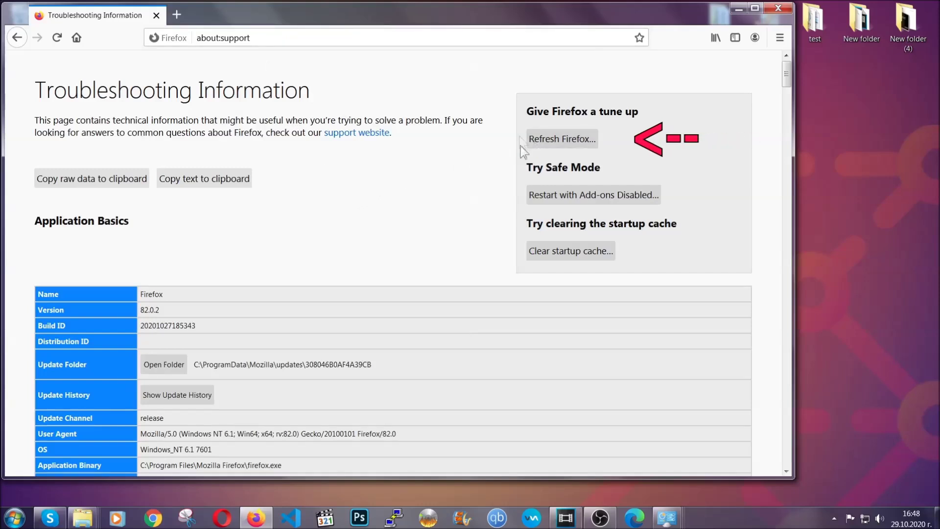
pyautogui.click(556, 143)
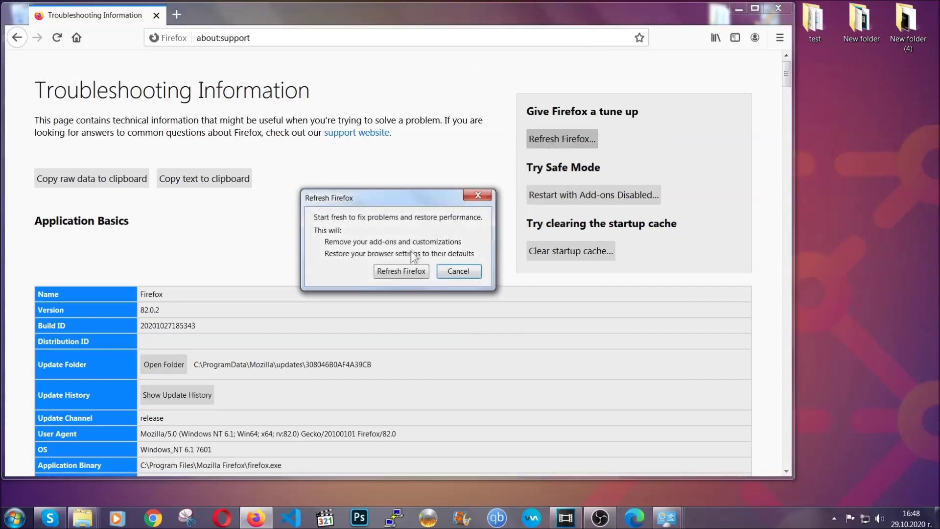
# Confirm the Firefox refresh and minimise the window once it succeeds.
pyautogui.click(400, 272)
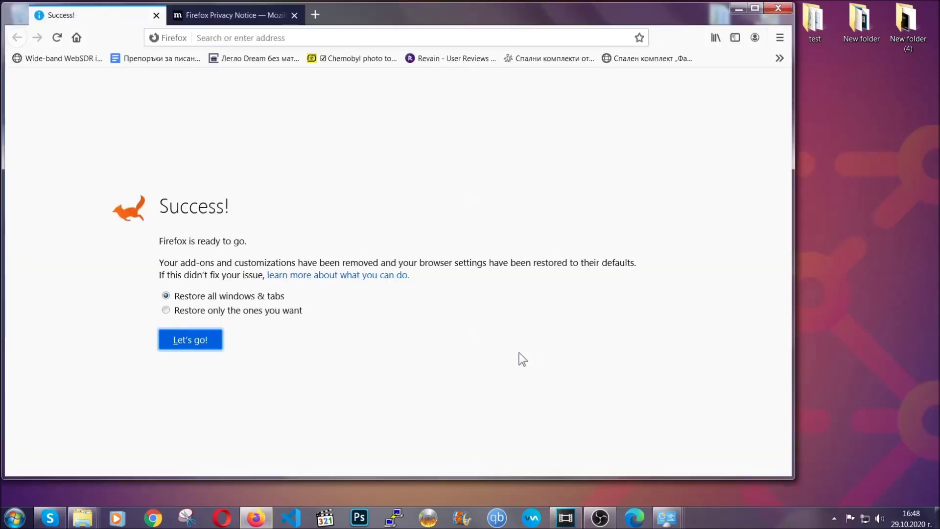
pyautogui.click(738, 8)
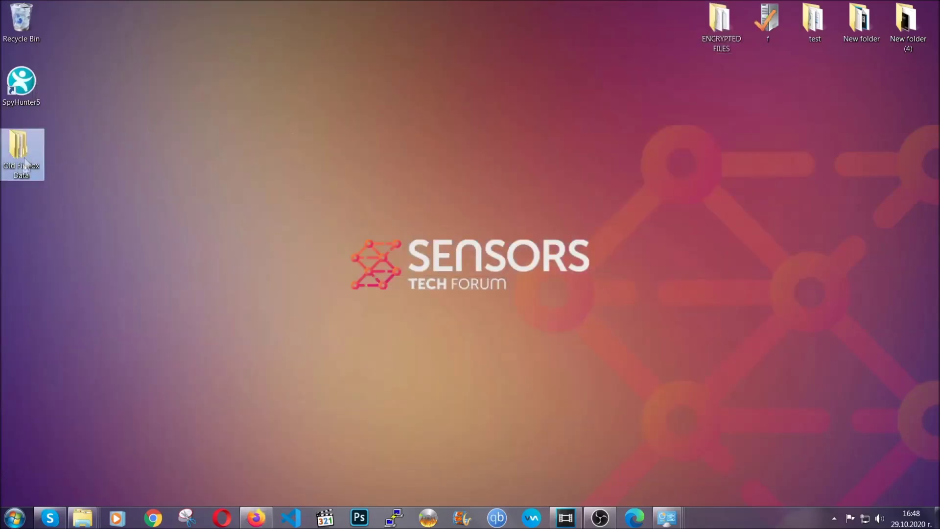
pyautogui.moveTo(15, 169)
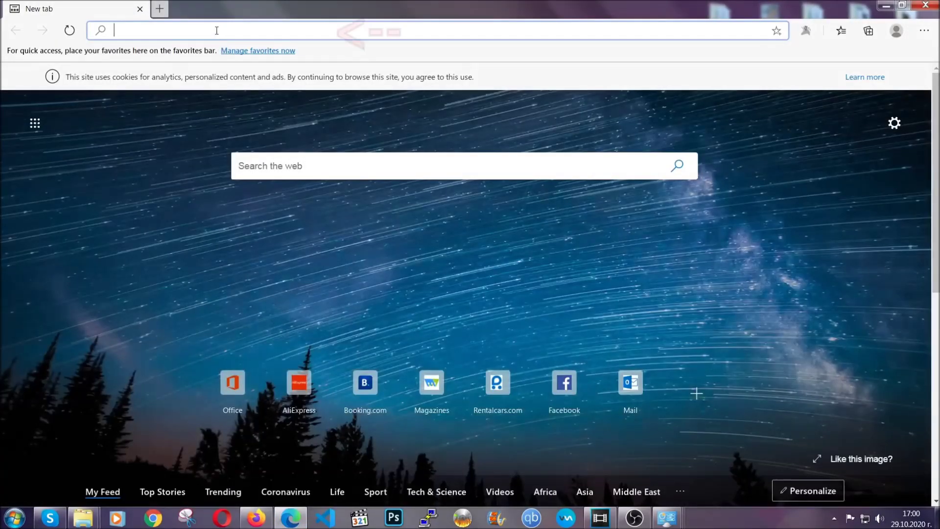
# Clear Edge's browsing data for All time via edge://settings/clearBrowserData.
pyautogui.write('edge:')
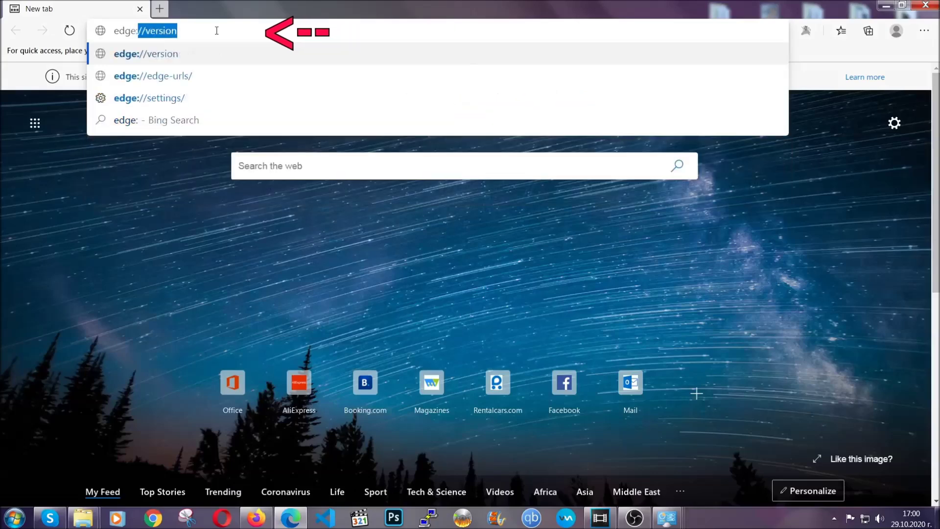
pyautogui.write('//settings/')
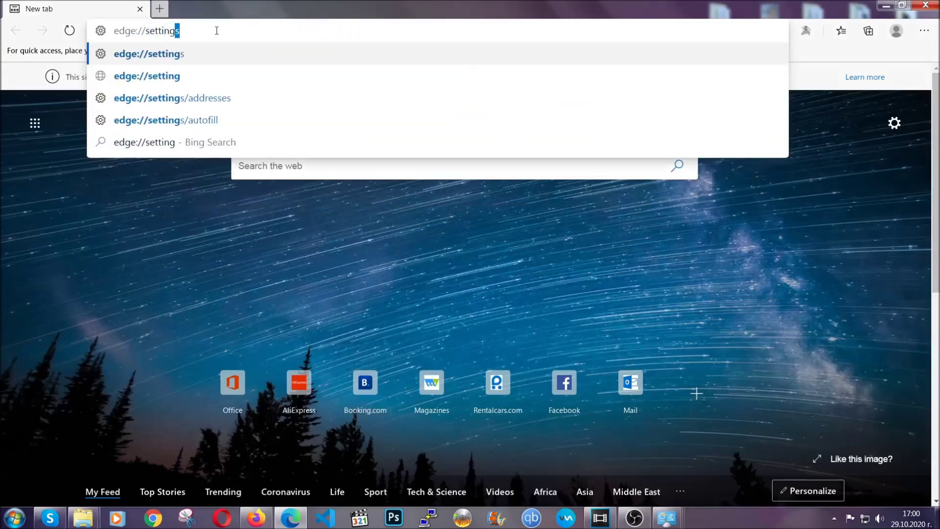
pyautogui.write('clear')
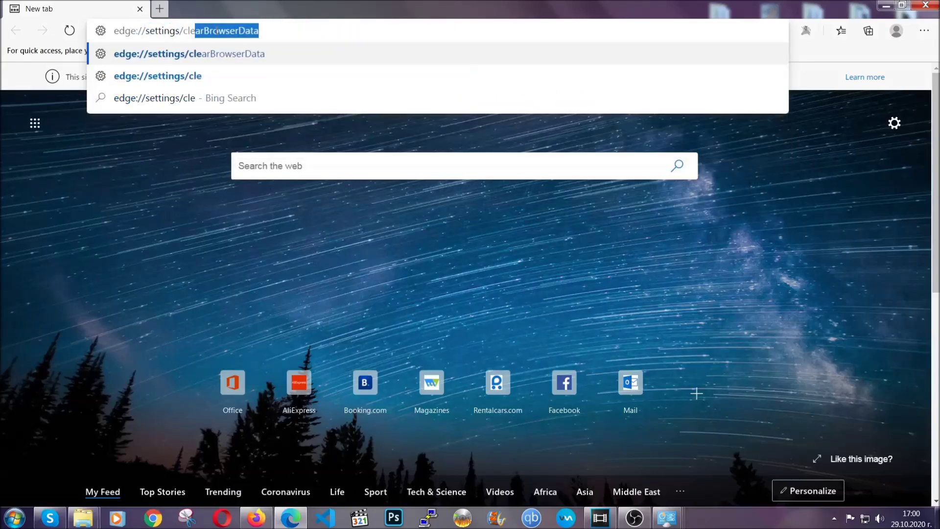
pyautogui.write('BrowserDa')
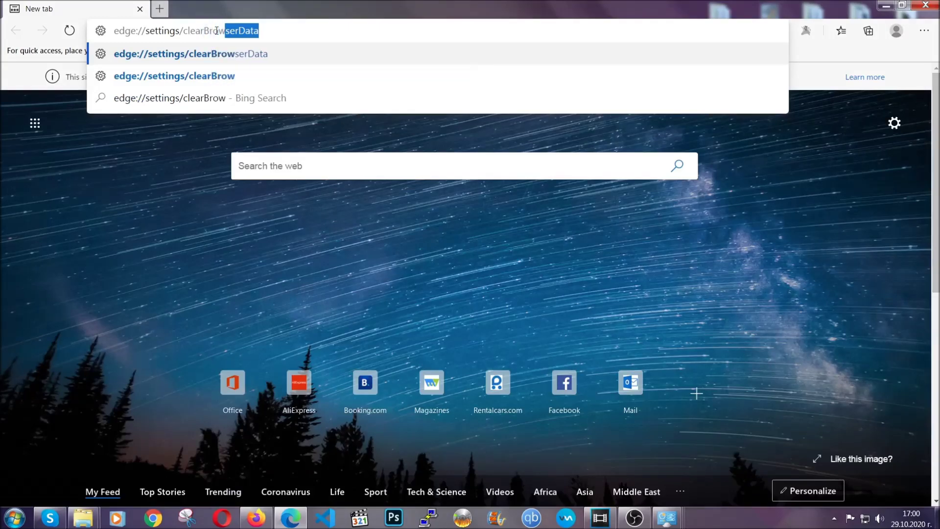
pyautogui.write('ta')
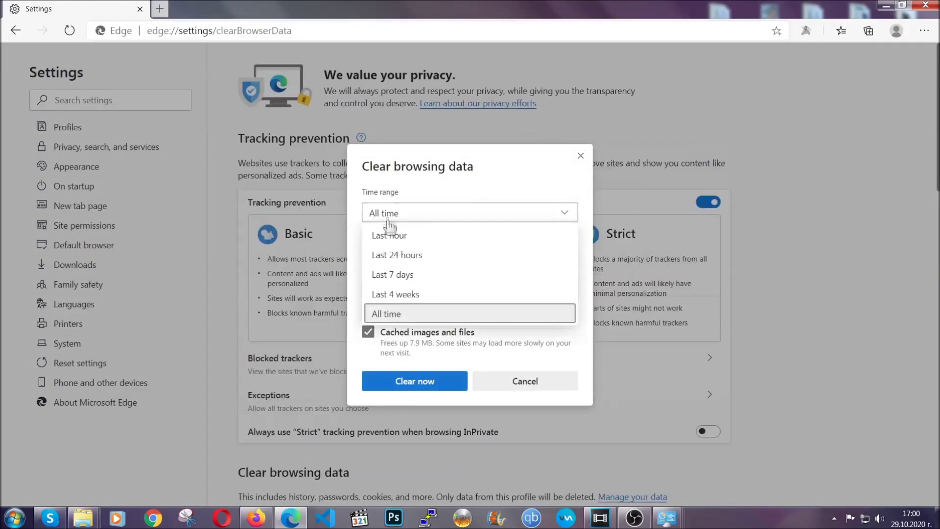
pyautogui.click(389, 317)
pyautogui.scroll(-3, 396, 298)
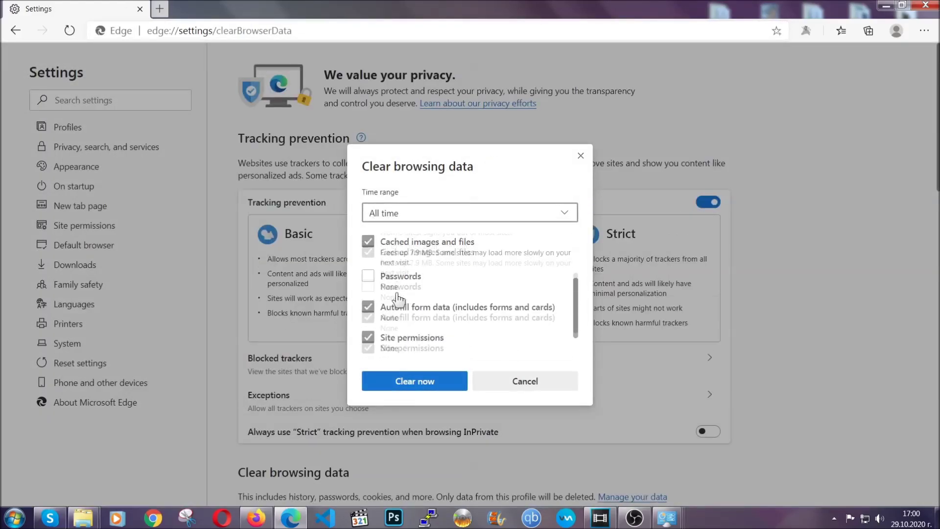
pyautogui.click(411, 384)
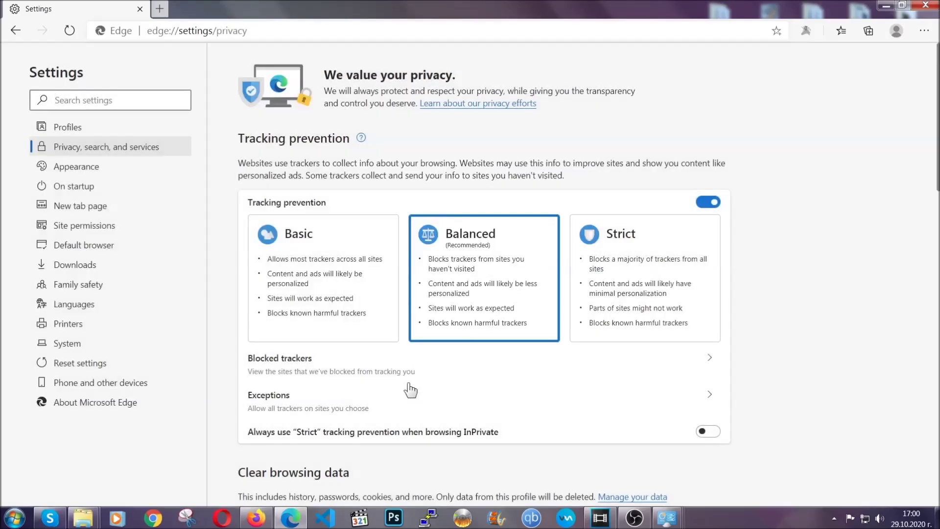
# Remove the sole extension from Edge's Extensions page, then close Edge.
pyautogui.click(923, 33)
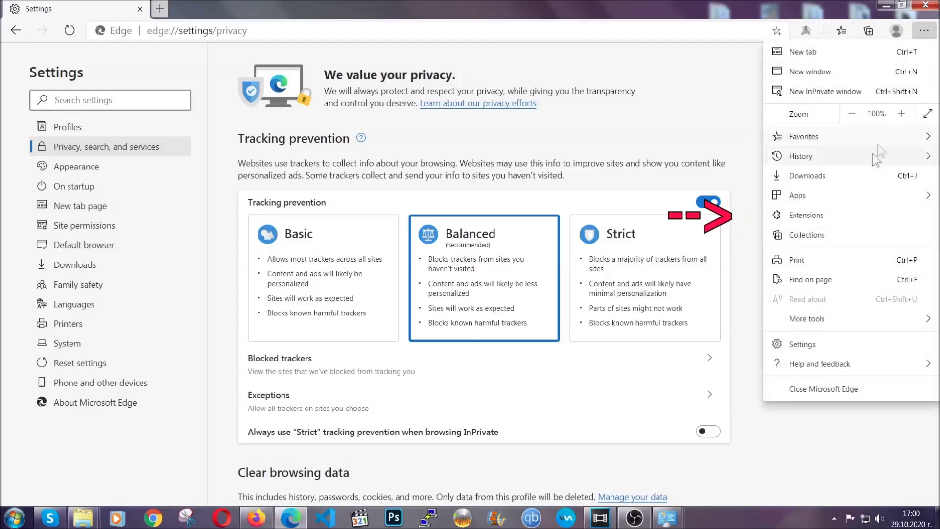
pyautogui.click(855, 208)
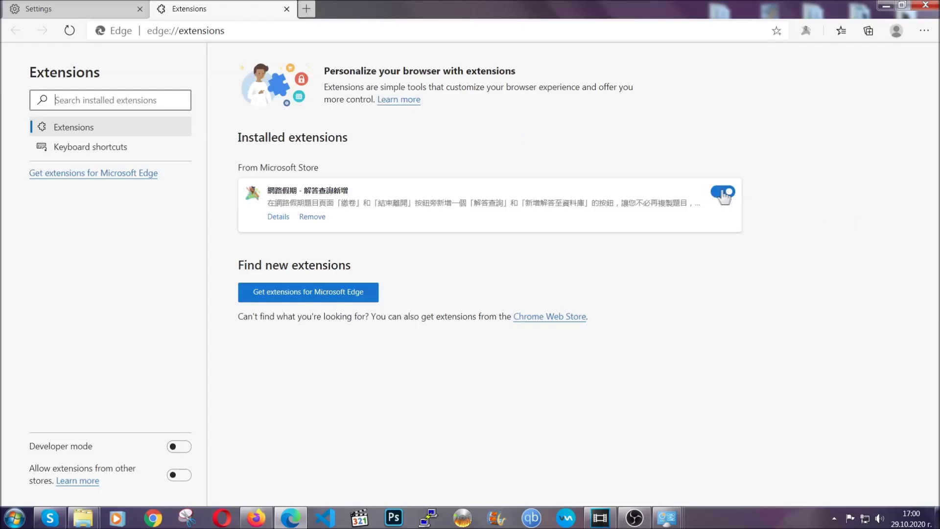
pyautogui.click(308, 217)
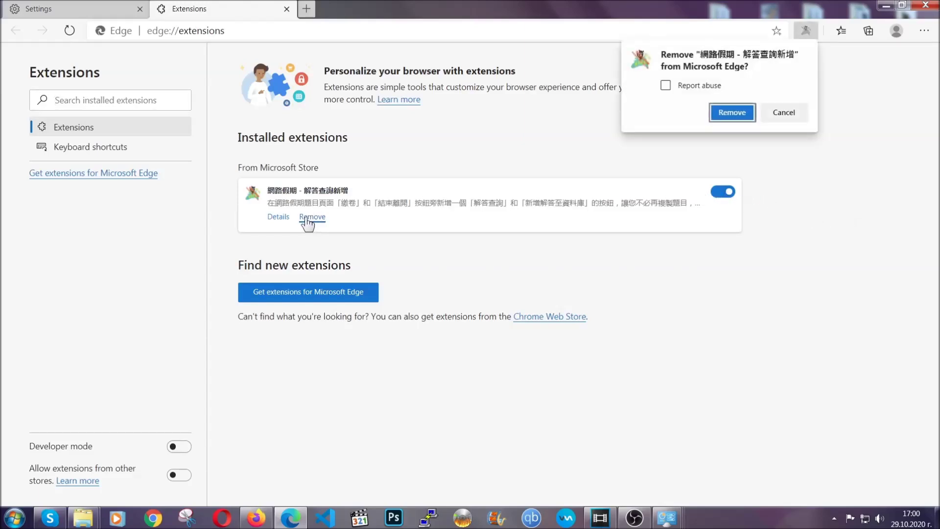
pyautogui.click(729, 112)
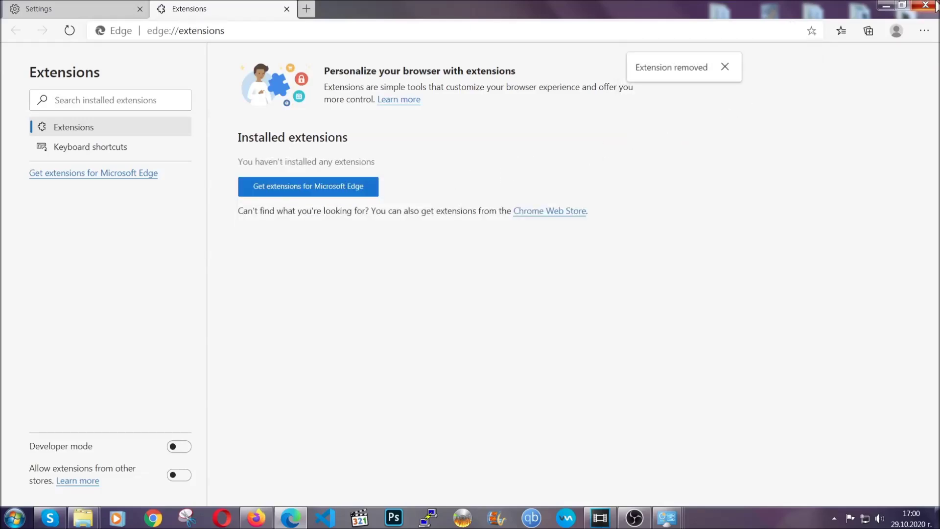
pyautogui.click(936, 5)
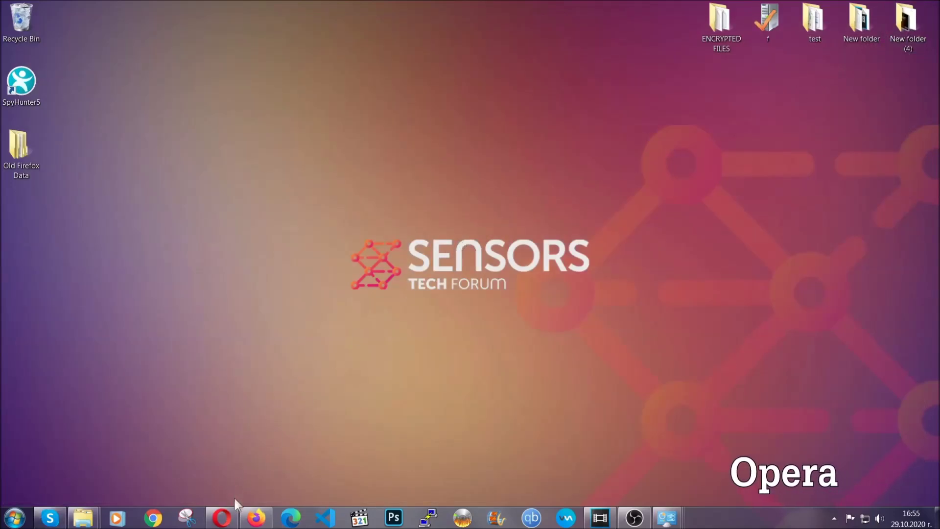
# Clear Opera's All time data at opera://settings/clearBrowserData (Advanced), adding Site Settings, excluding passwords.
pyautogui.click(223, 518)
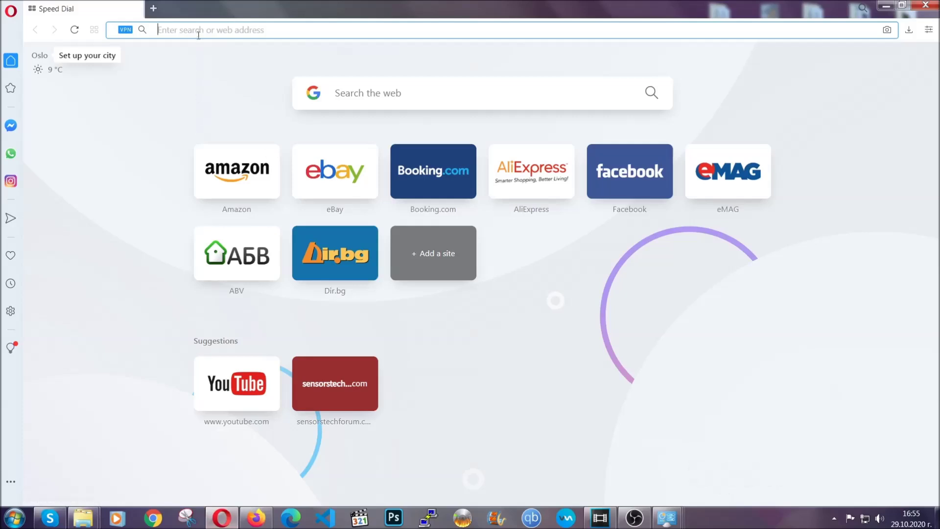
pyautogui.write('opera')
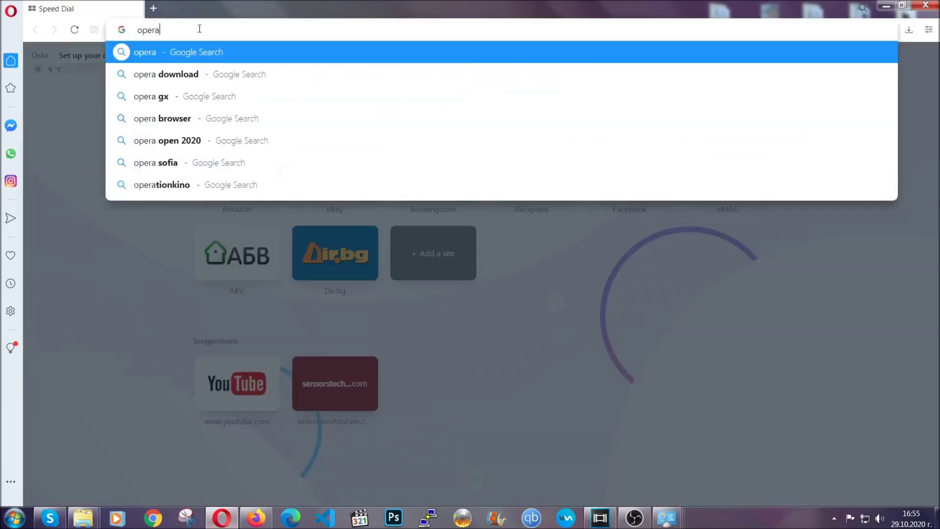
pyautogui.write('://se')
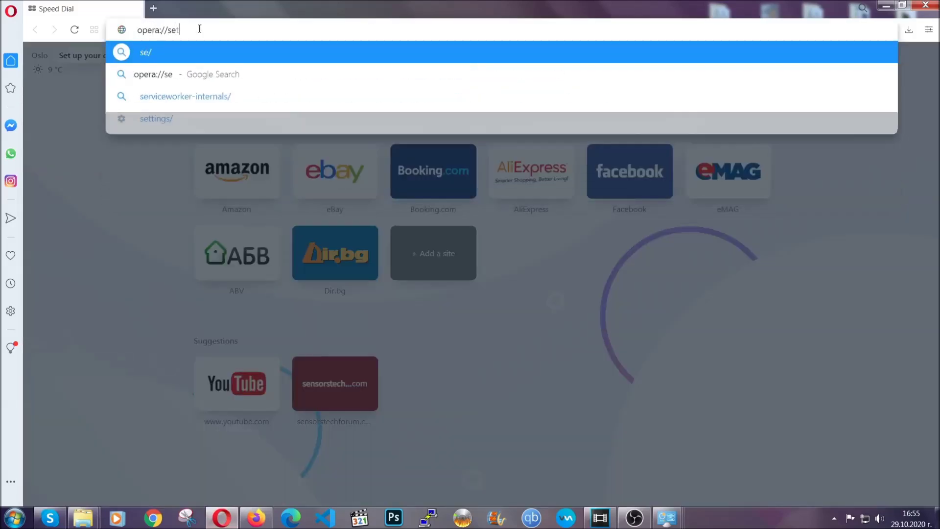
pyautogui.write('ttings/clearBrr')
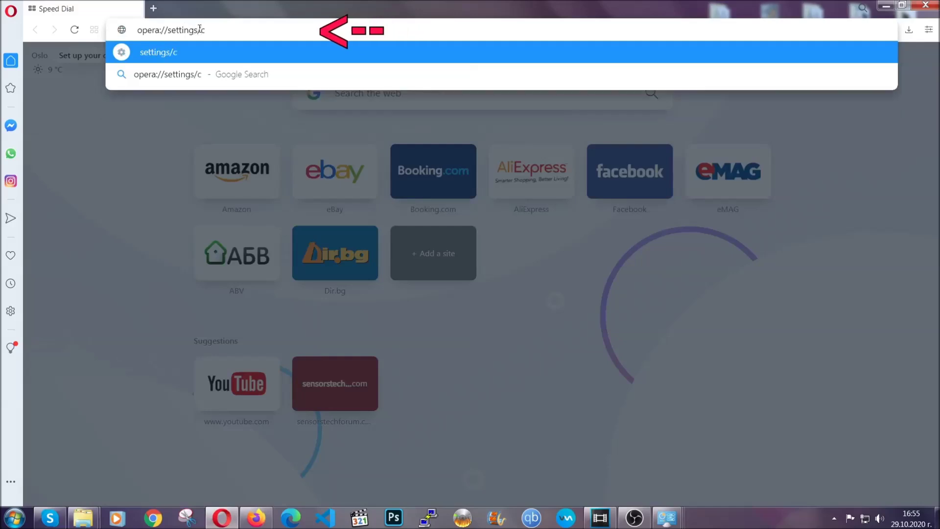
pyautogui.press('BackSpace')
pyautogui.press('BackSpace')
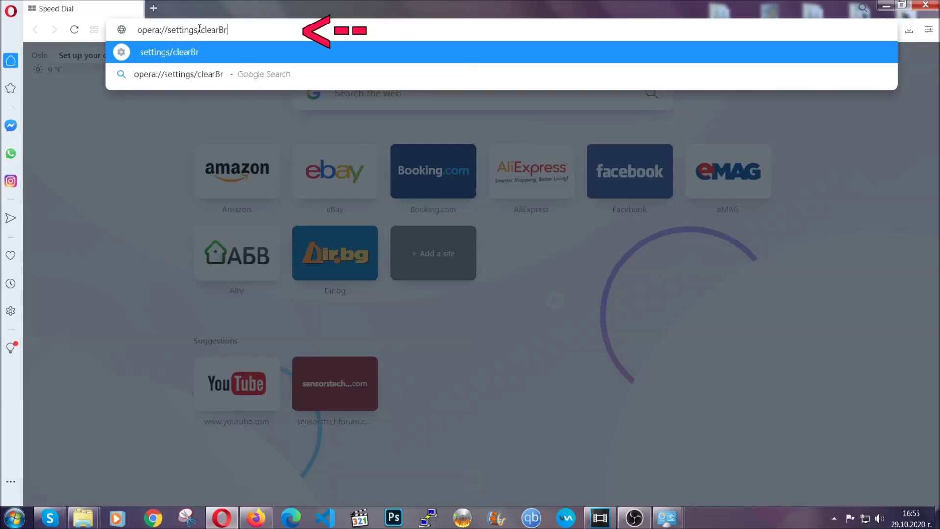
pyautogui.write('rowserData')
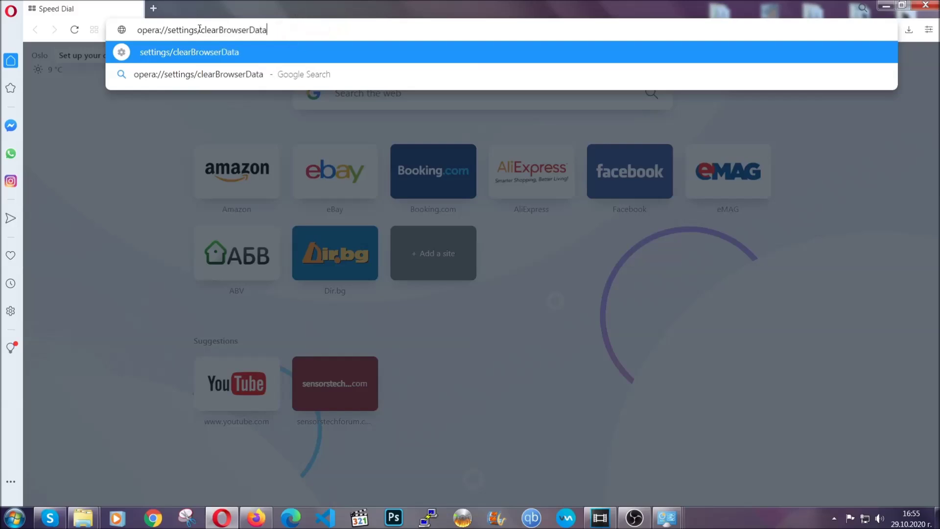
pyautogui.press('Return')
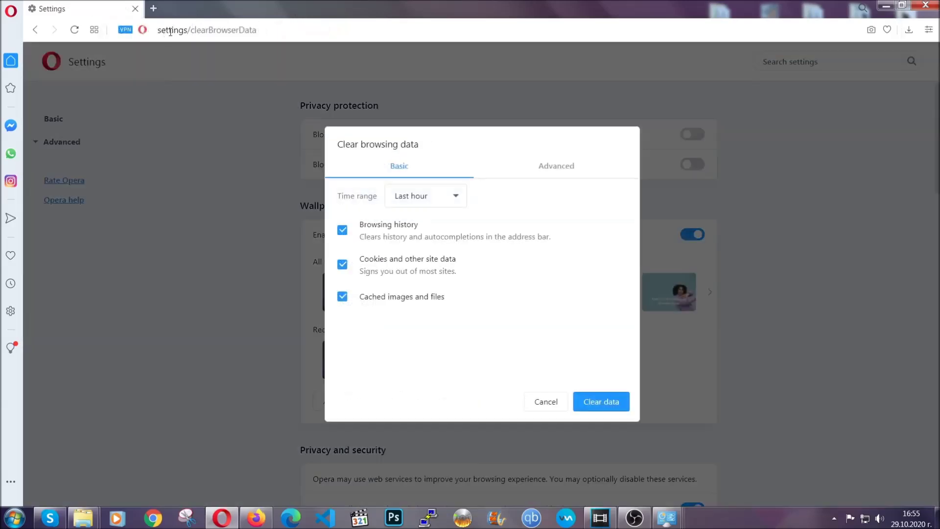
pyautogui.click(554, 168)
pyautogui.click(463, 198)
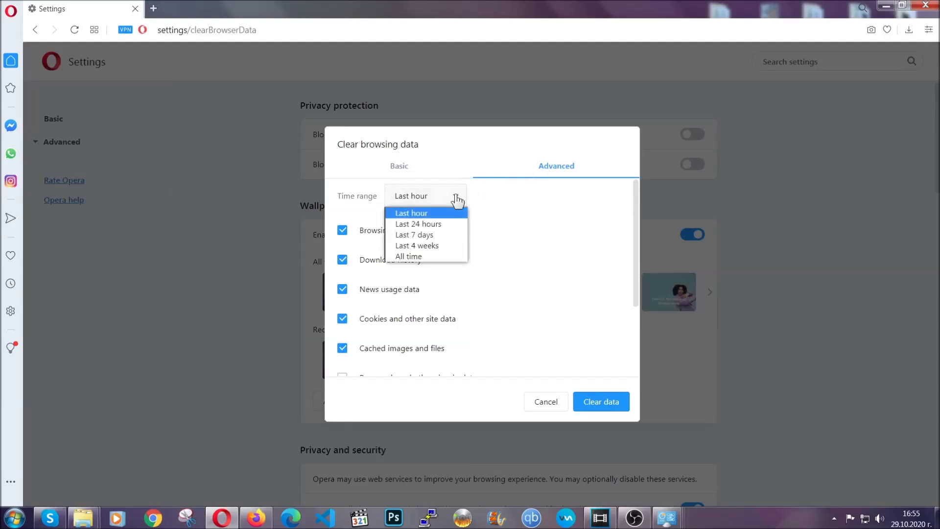
pyautogui.click(424, 255)
pyautogui.scroll(-2, 428, 261)
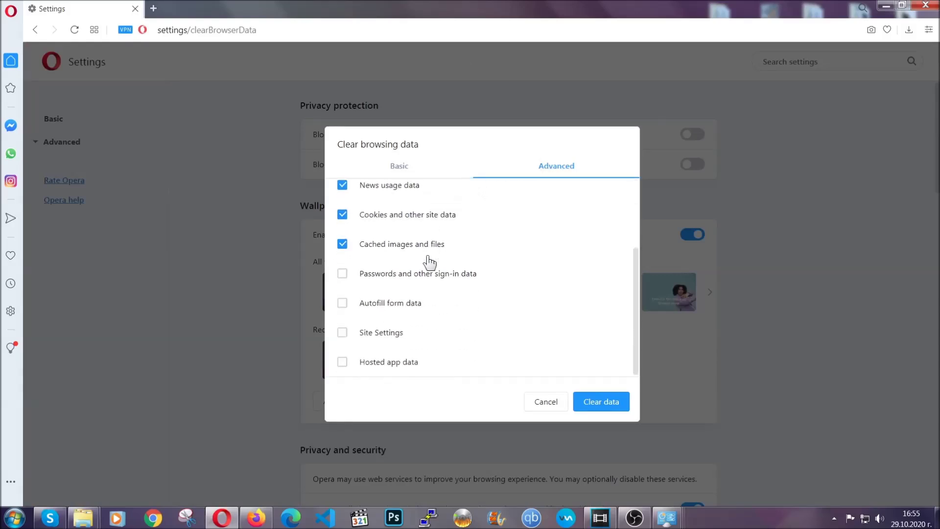
pyautogui.click(387, 336)
pyautogui.click(599, 405)
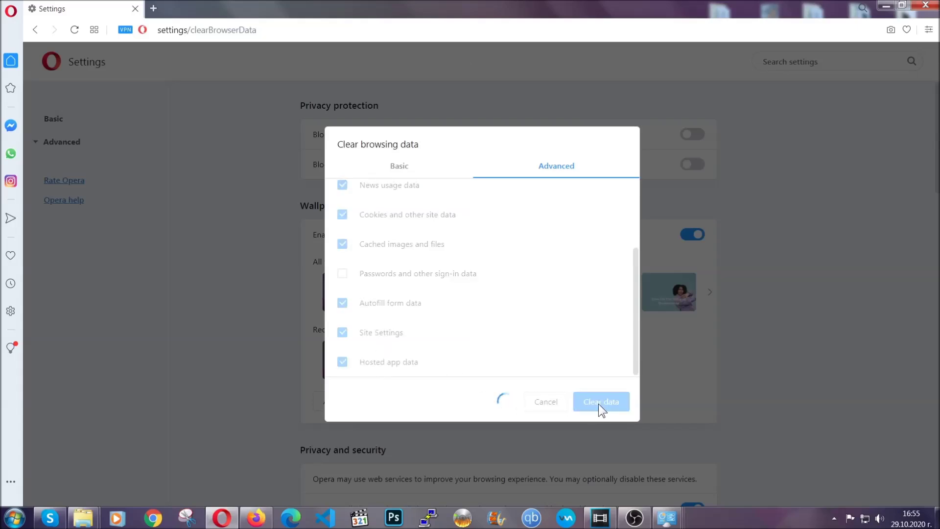